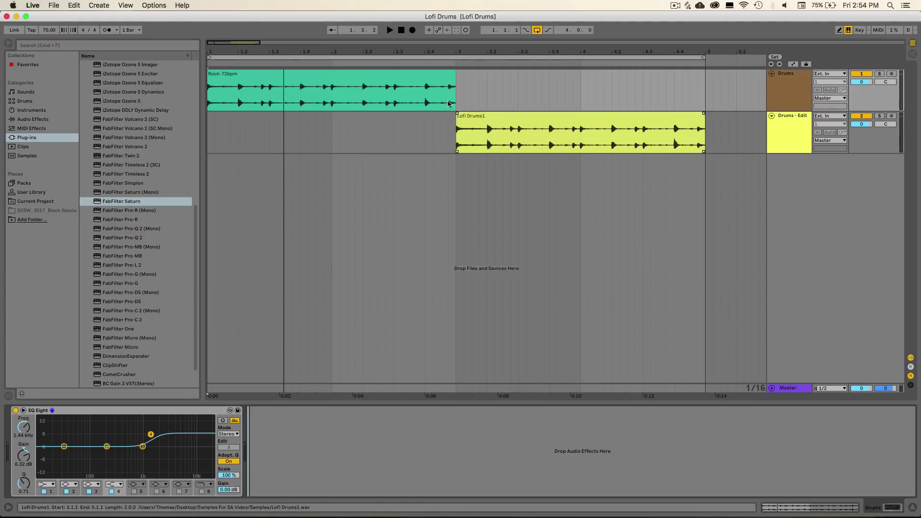
Step: Play the arrangement from the beginning, then stop playback
left_click(390, 30)
left_click(389, 30)
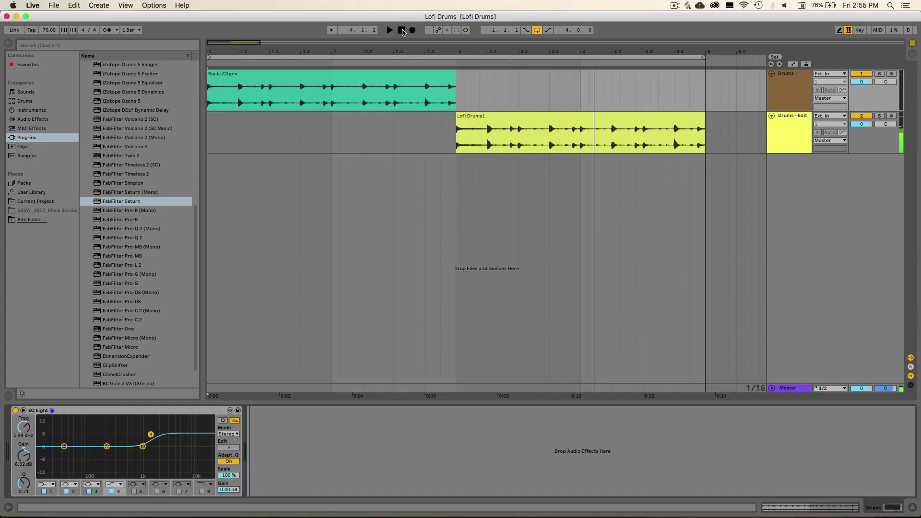
left_click(401, 31)
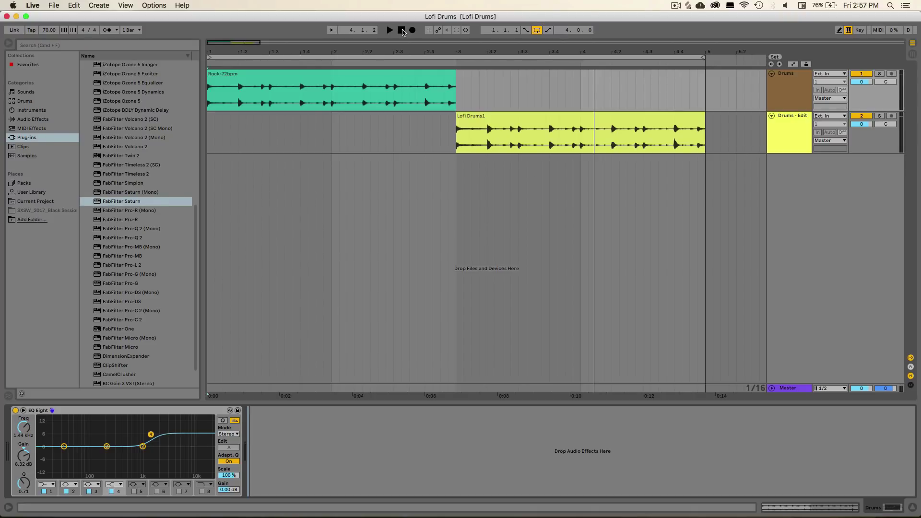
Step: Delete the Lofi Drums1 clip, leaving the Rock-72bpm loop on the Drums track
left_click(402, 30)
left_click(426, 79)
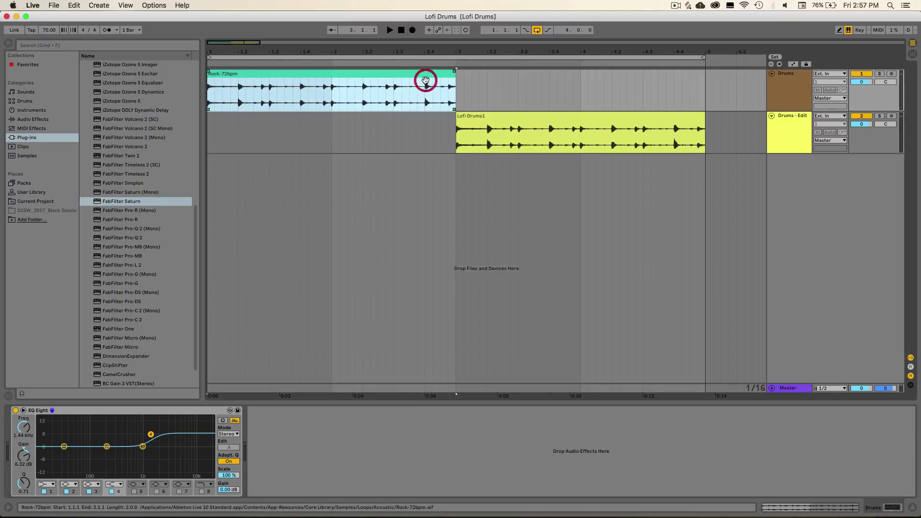
left_click(494, 114)
key("Delete")
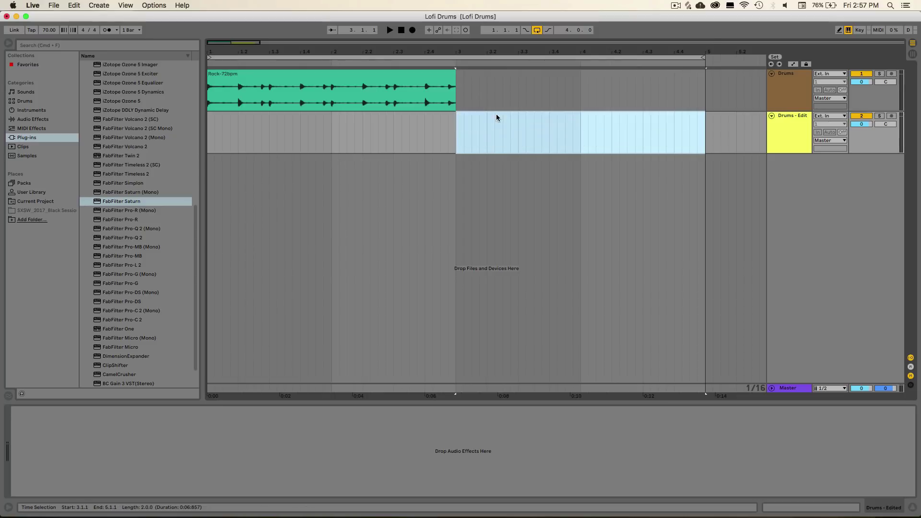
Step: Shorten the loop to end at bar 3 and select bars 1–3 in the Drums - Edit lane
left_click_drag(704, 58, 456, 97)
left_click(412, 121)
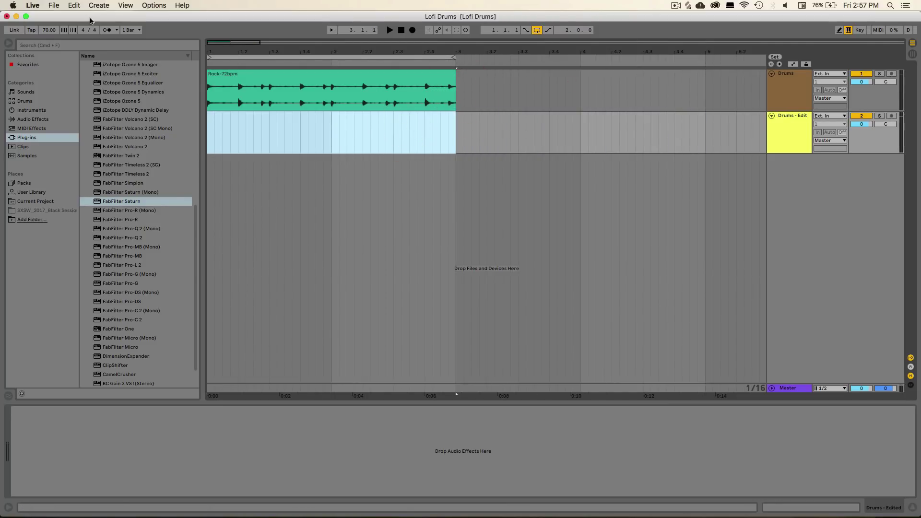
left_click(34, 5)
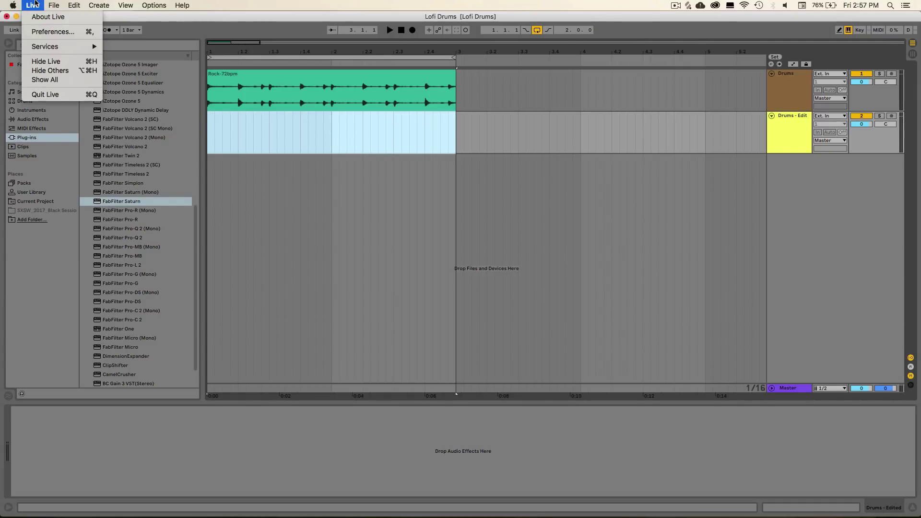
mouse_move(53, 4)
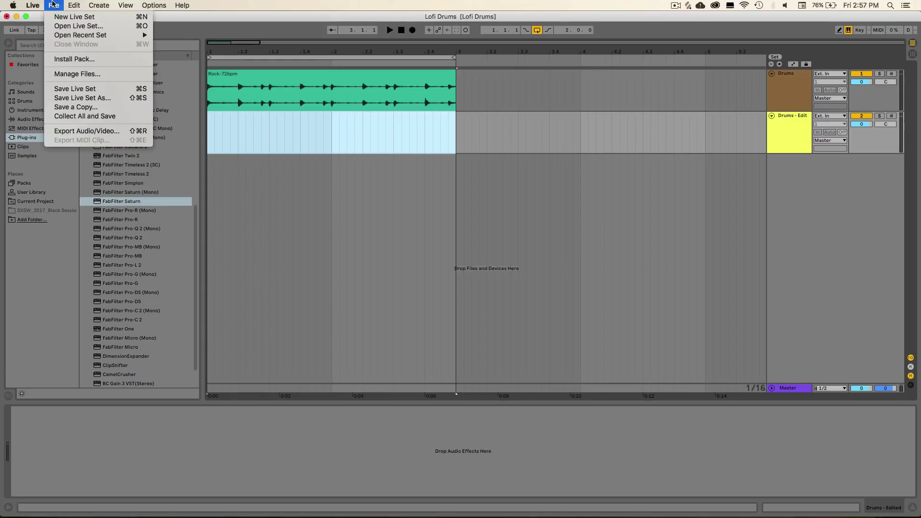
Step: Export audio at a 22050 Hz sample rate and 24-bit depth
left_click(94, 131)
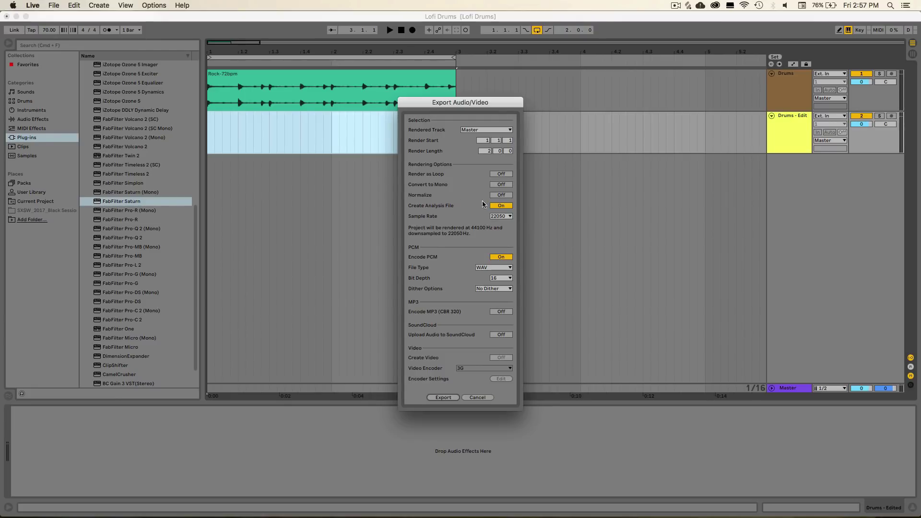
left_click(501, 216)
left_click(501, 238)
left_click(502, 217)
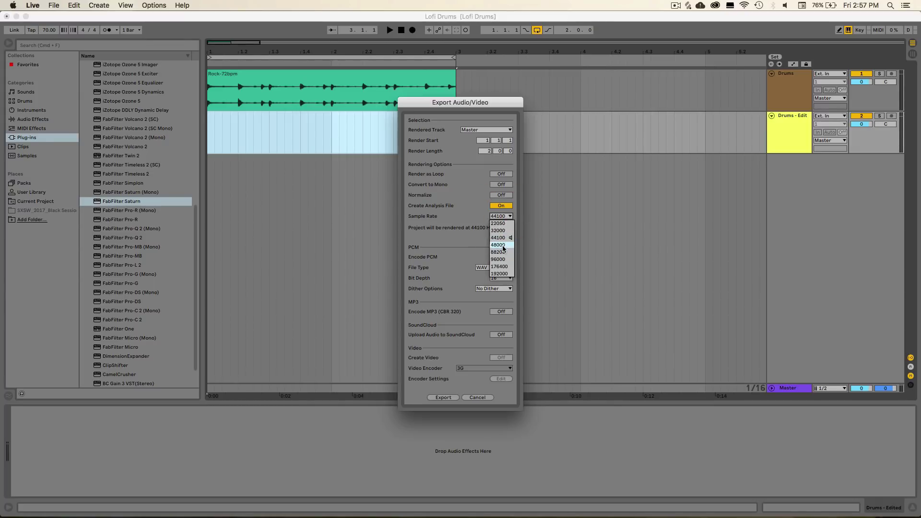
left_click(479, 219)
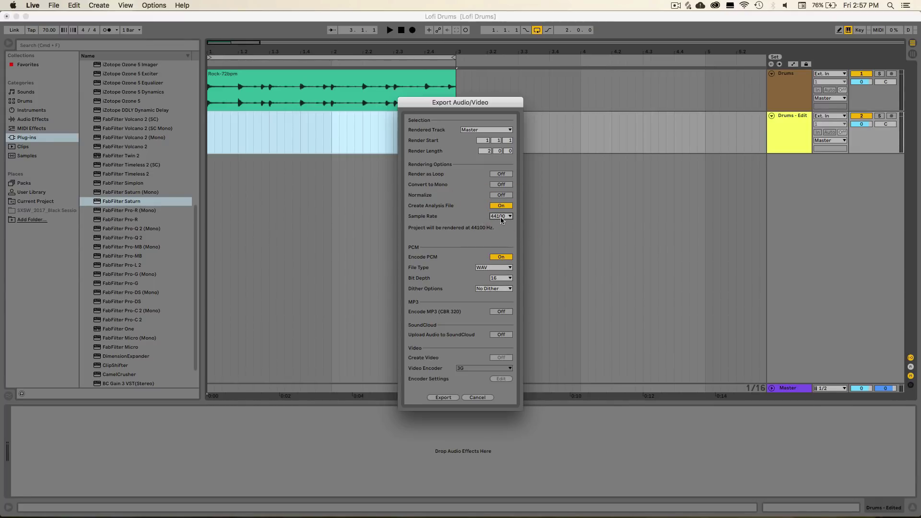
left_click(501, 217)
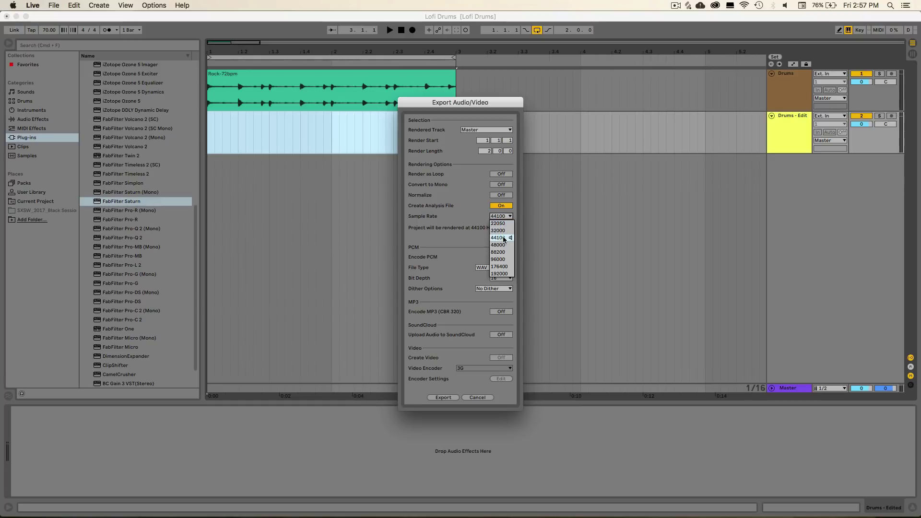
left_click(498, 224)
left_click(501, 278)
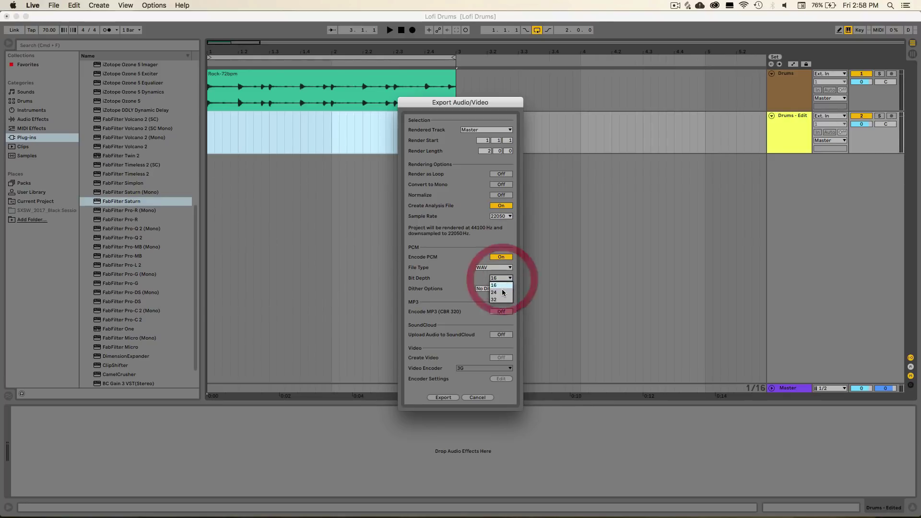
left_click(502, 290)
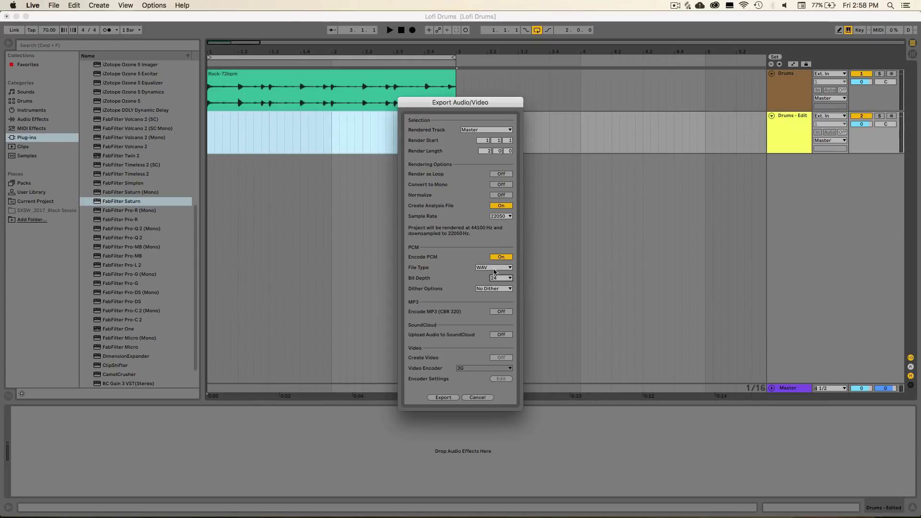
left_click(444, 398)
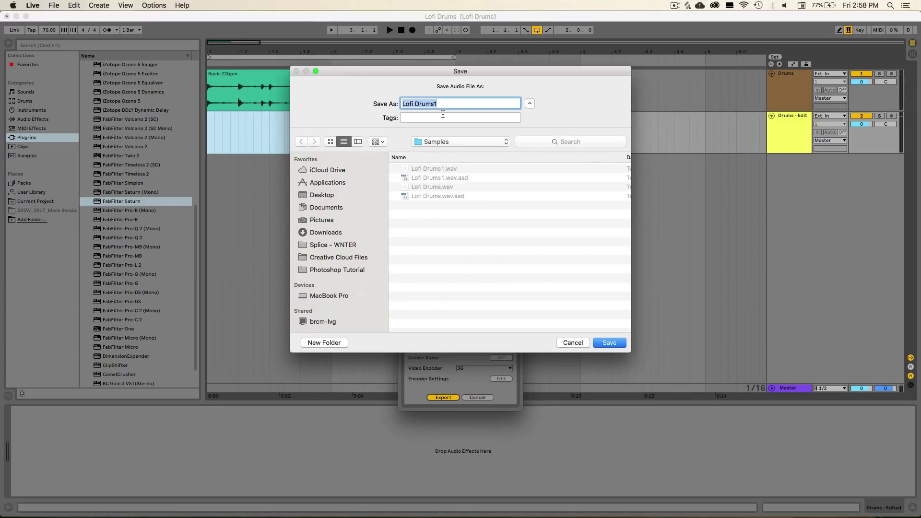
Step: Save the render as 'Lofi Drums_Demo' instead of 'Lofi Drums1'
left_click(451, 106)
key("BackSpace")
type("_Demo")
left_click(609, 342)
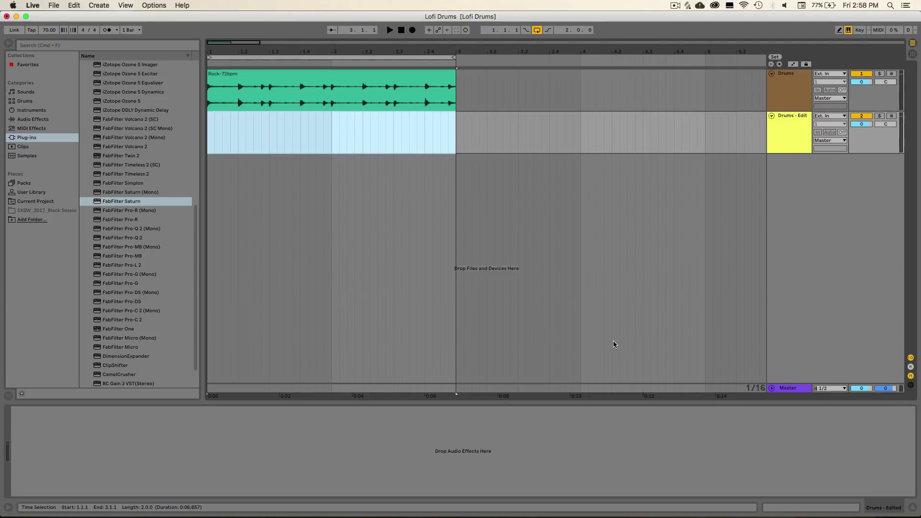
Step: Drag Lofi Drums_Demo.wav from the Samples folder onto the Drums - Edit track at bar 3, then close Finder
mouse_move(64, 514)
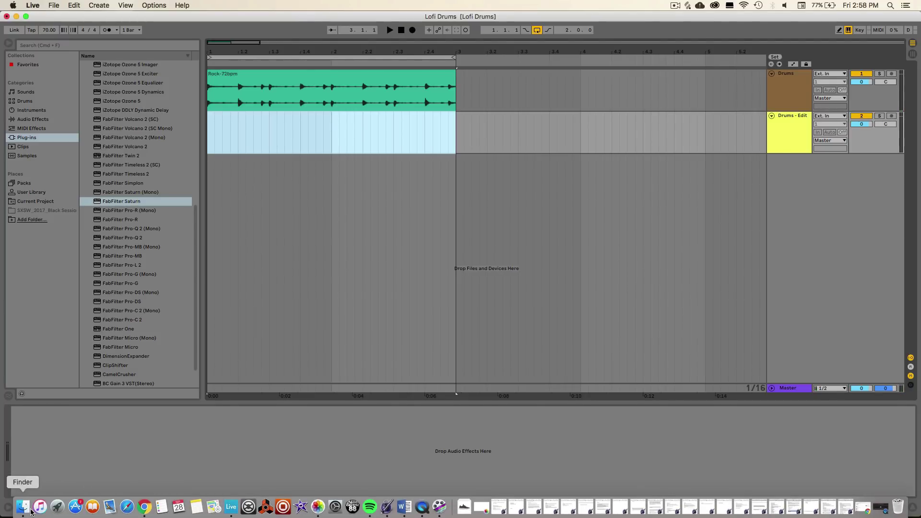
left_click(31, 511)
double_click(306, 356)
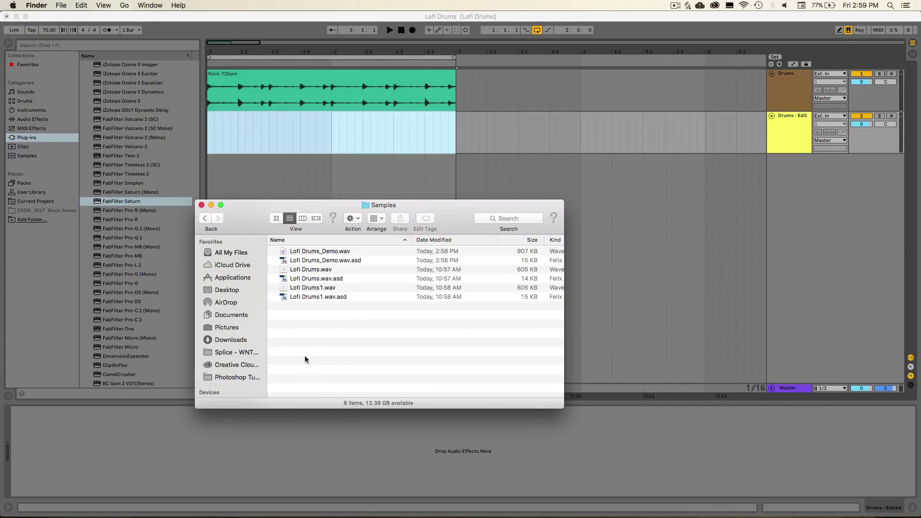
left_click(317, 251)
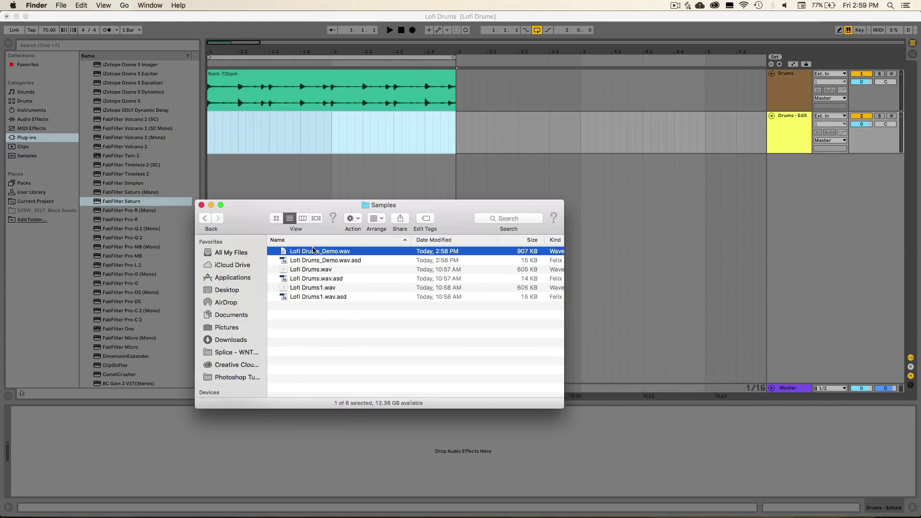
left_click_drag(313, 250, 456, 137)
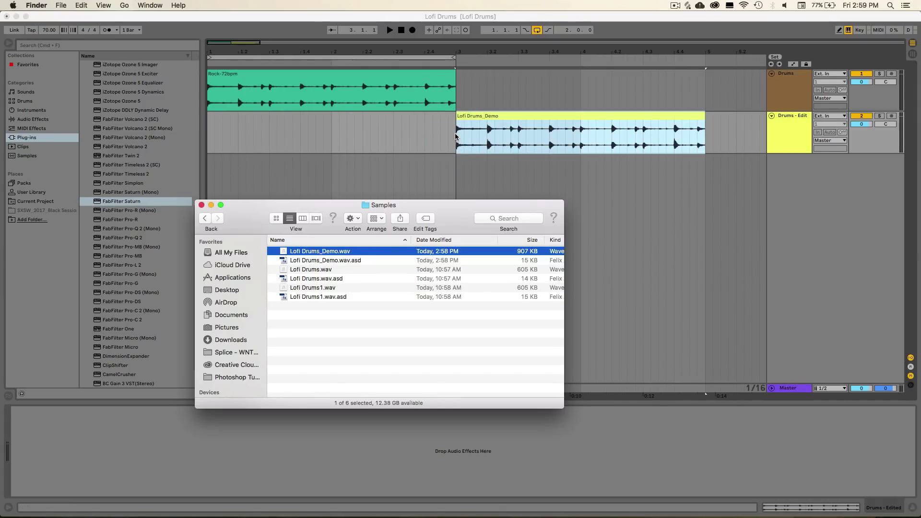
left_click(201, 205)
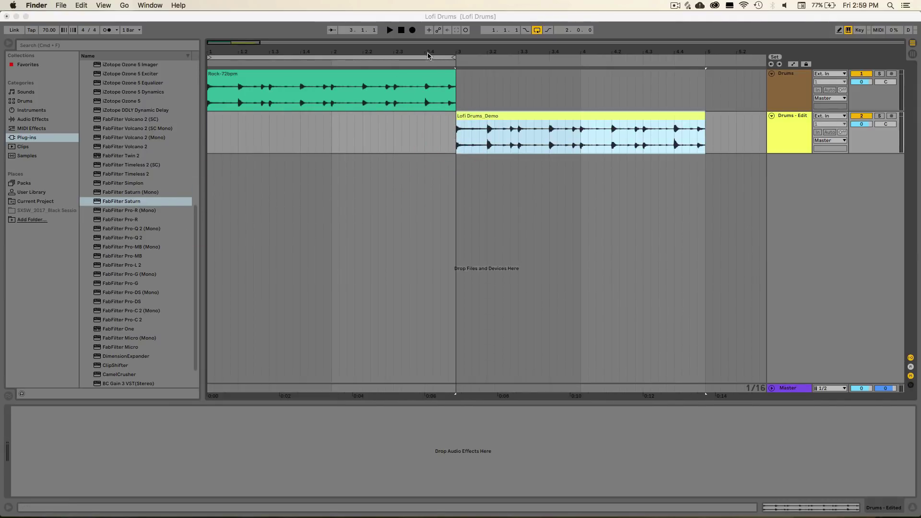
Step: Audition the new clip from bar 3, then set the loop to span bars 2–4
left_click(457, 63)
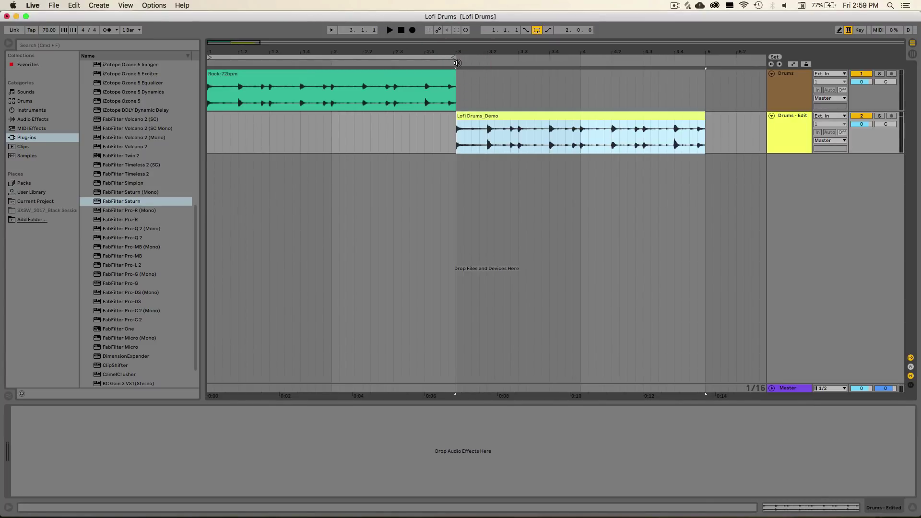
left_click(457, 63)
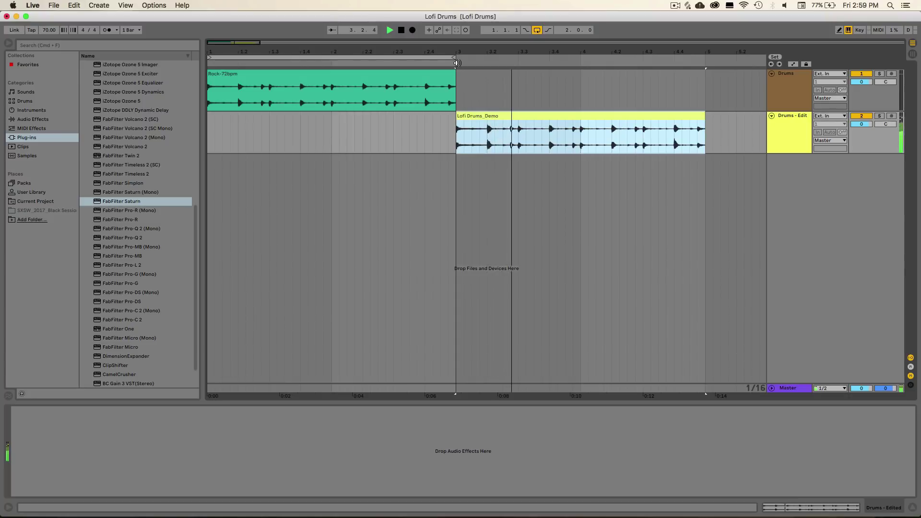
left_click(334, 62)
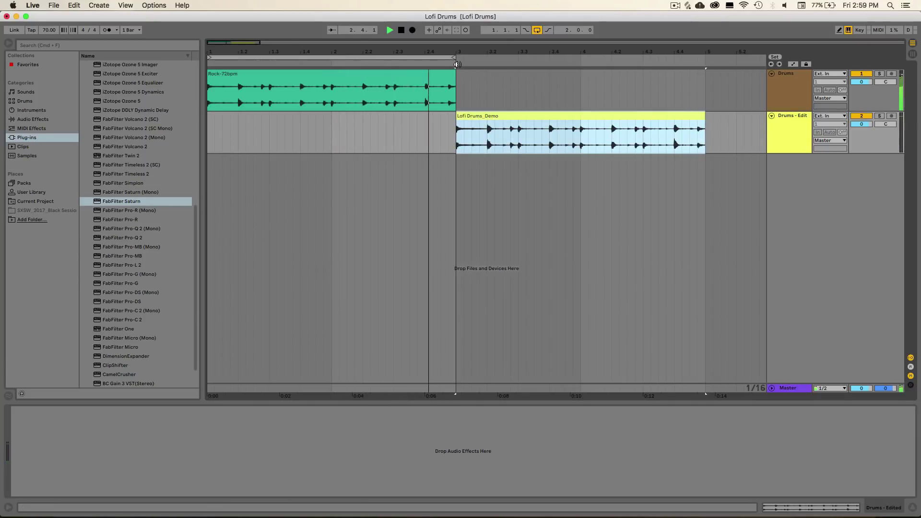
mouse_move(455, 58)
left_mouse_down()
mouse_move(705, 58)
mouse_move(706, 76)
left_mouse_up()
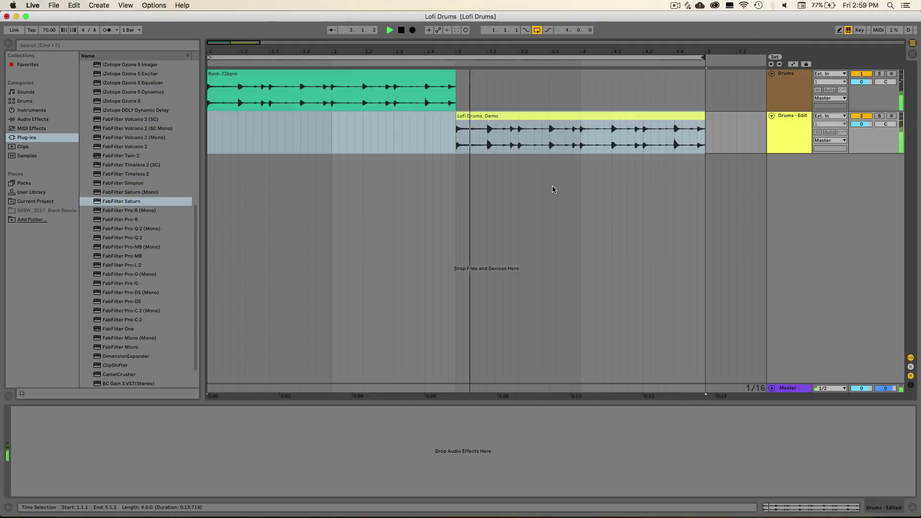
left_click(401, 30)
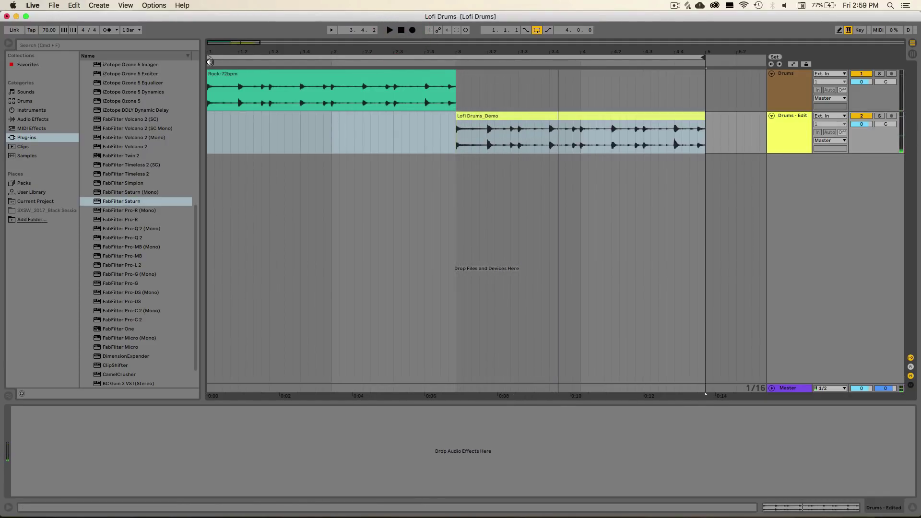
left_click_drag(210, 62, 332, 61)
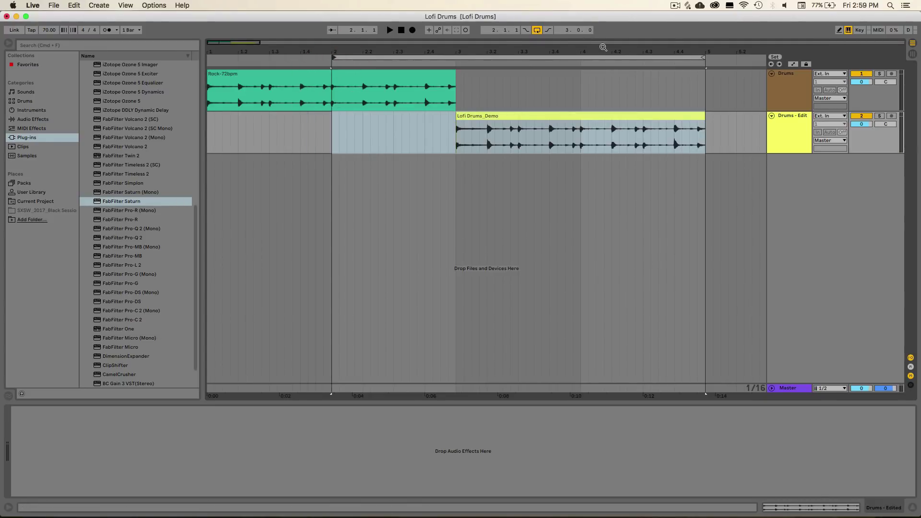
left_click_drag(706, 58, 578, 57)
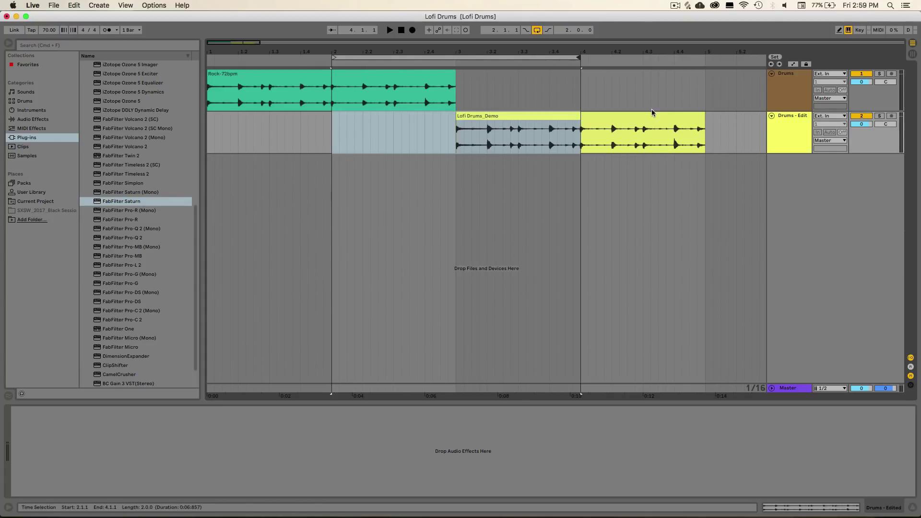
Step: Enlarge the Master track's Spectrum analyzer display and select the Lofi Drums_Demo clip
left_click(791, 389)
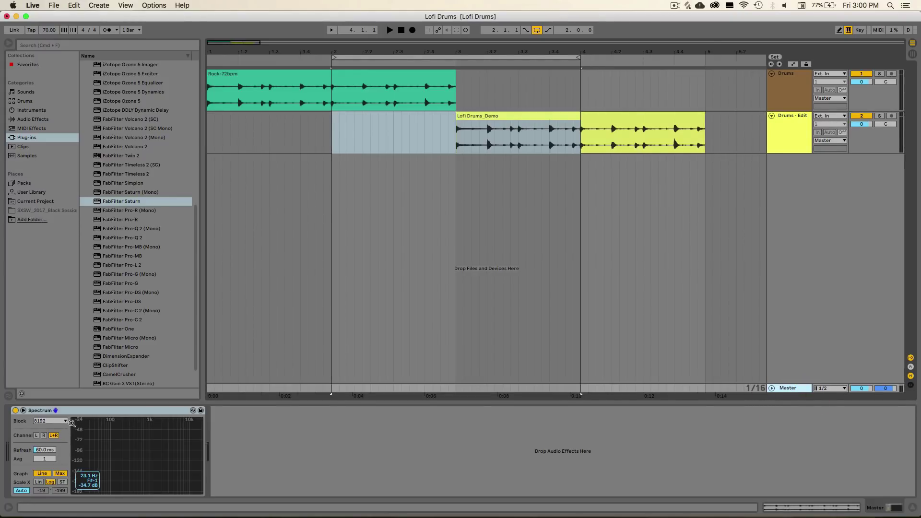
left_click(23, 410)
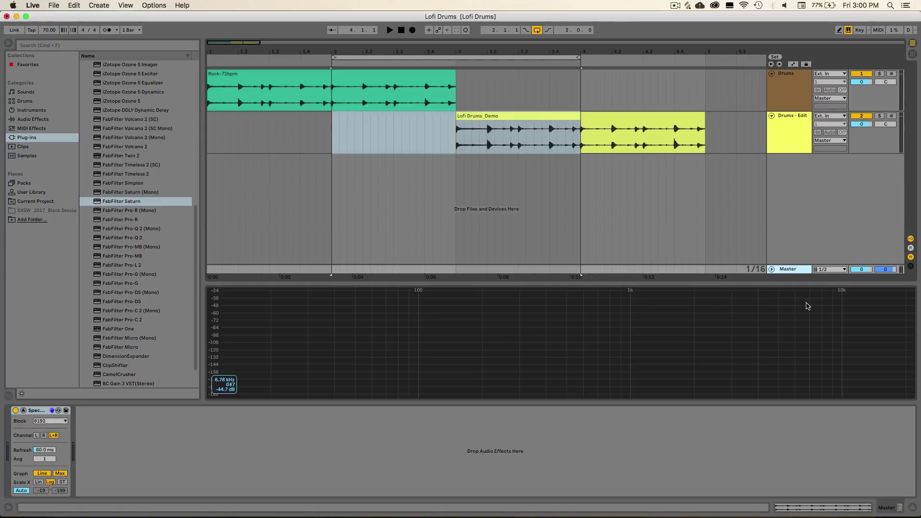
left_click(537, 131)
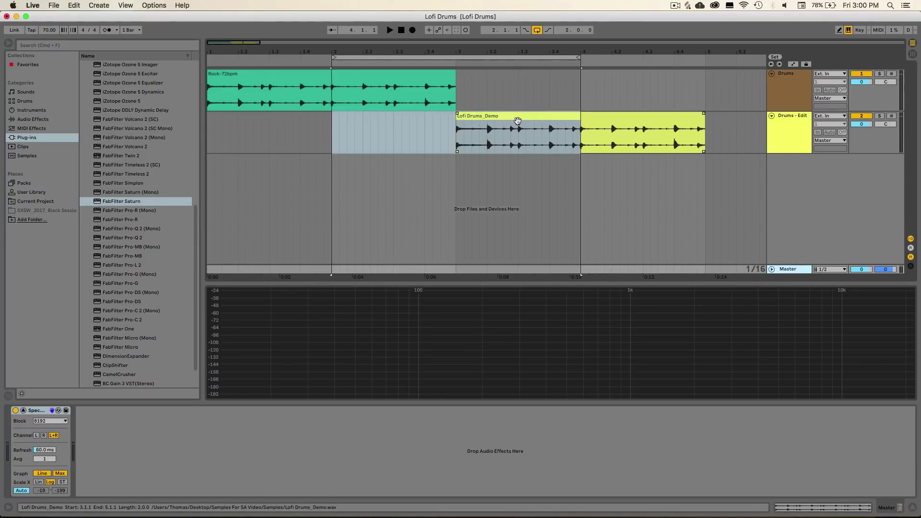
left_click(390, 30)
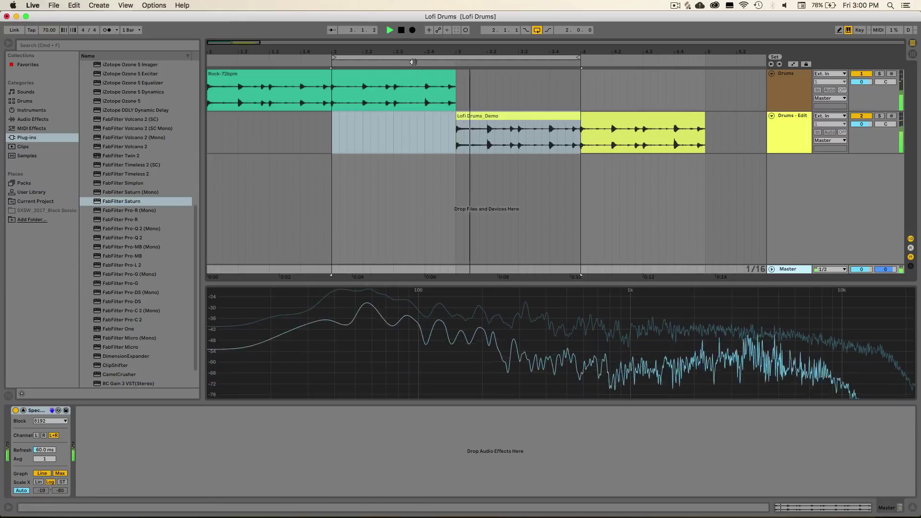
key("space")
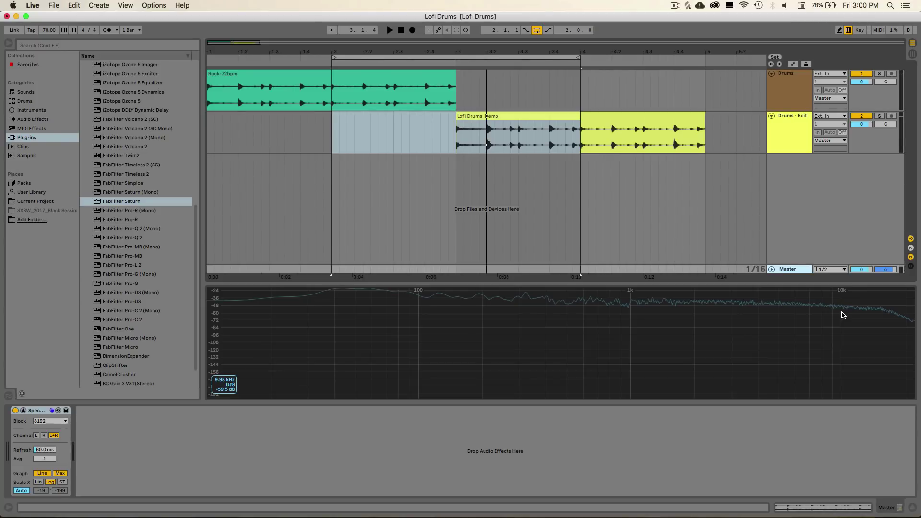
key("space")
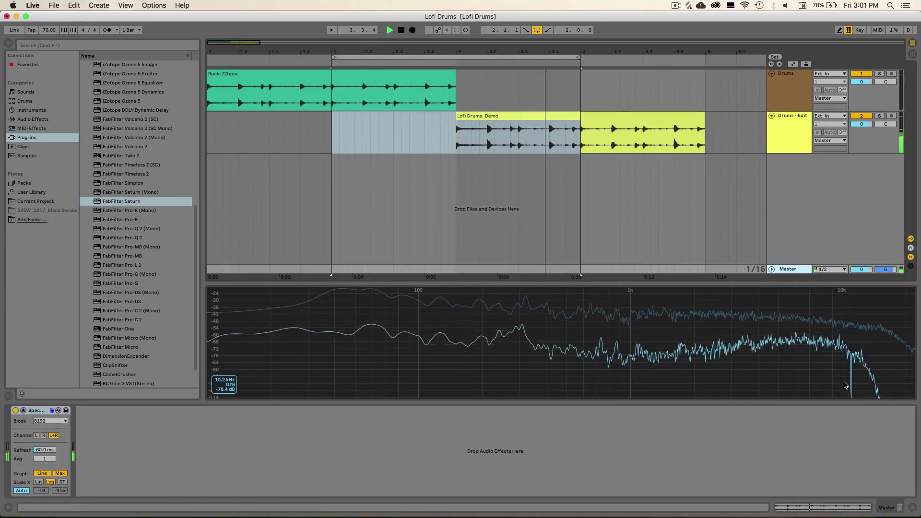
key("space")
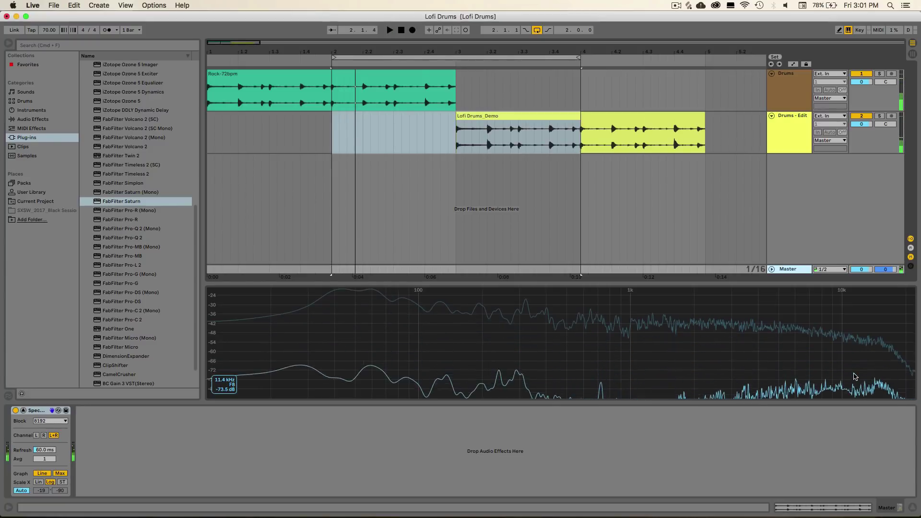